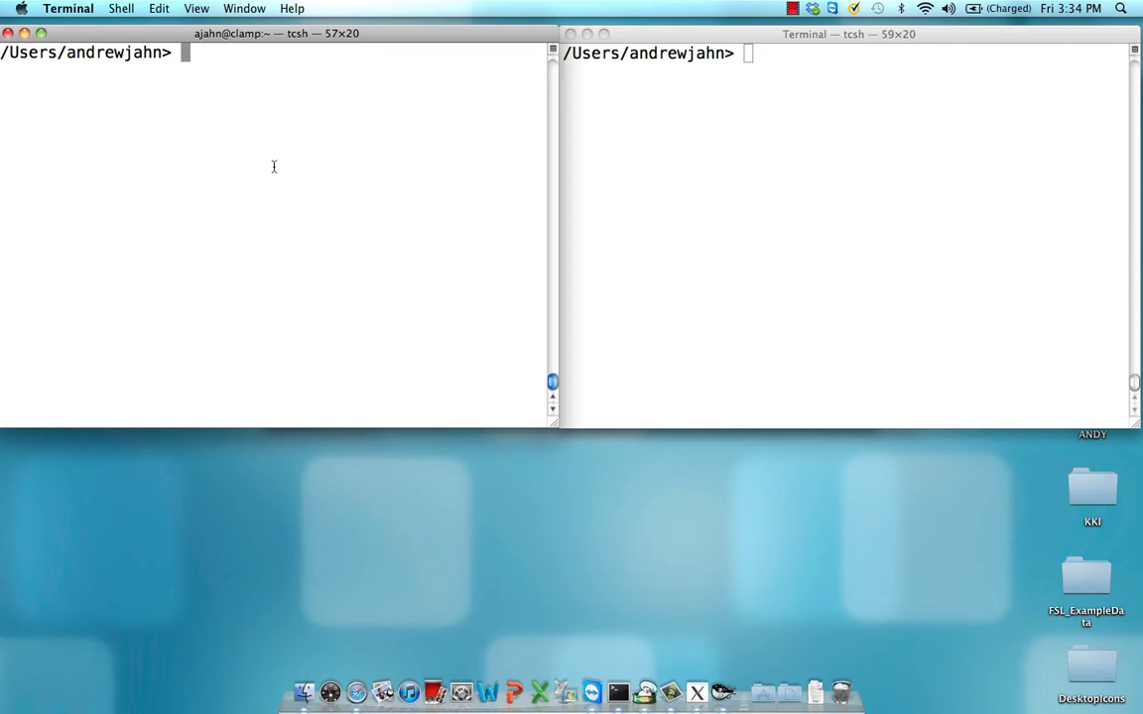
- Run 3dmaskave with LeftNaccMask on stats.202+tlrc'[1]', giving a mean of 0.125121 over 81 voxels
type("3dmas")
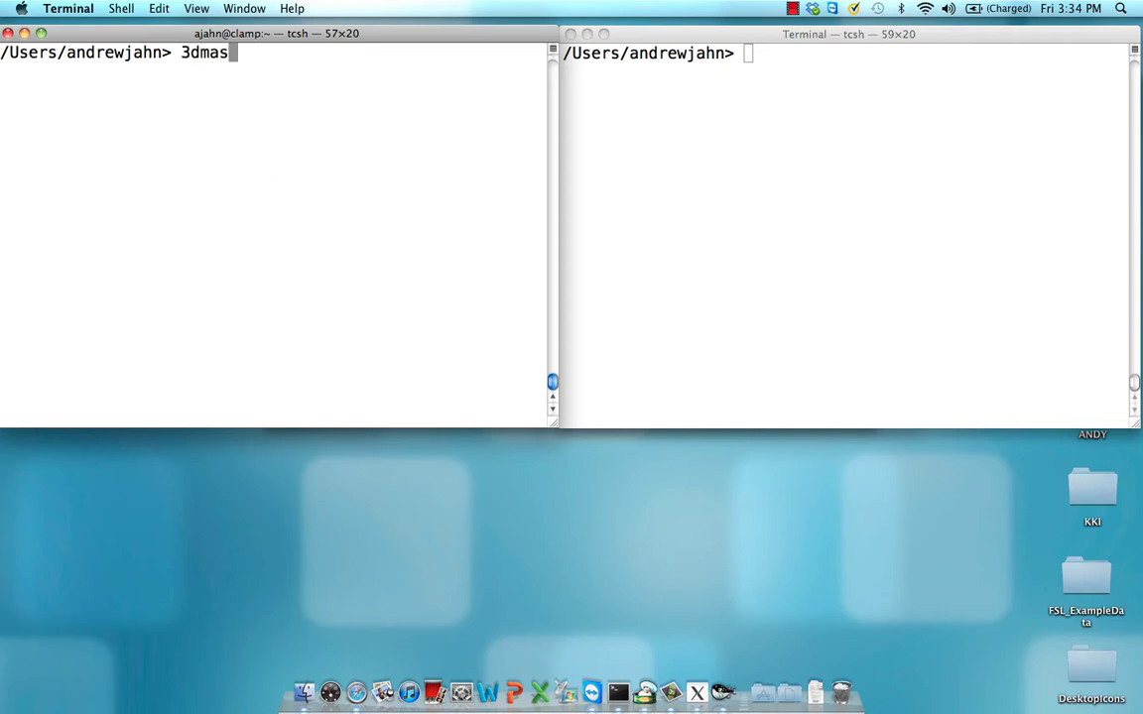
type("kave -m")
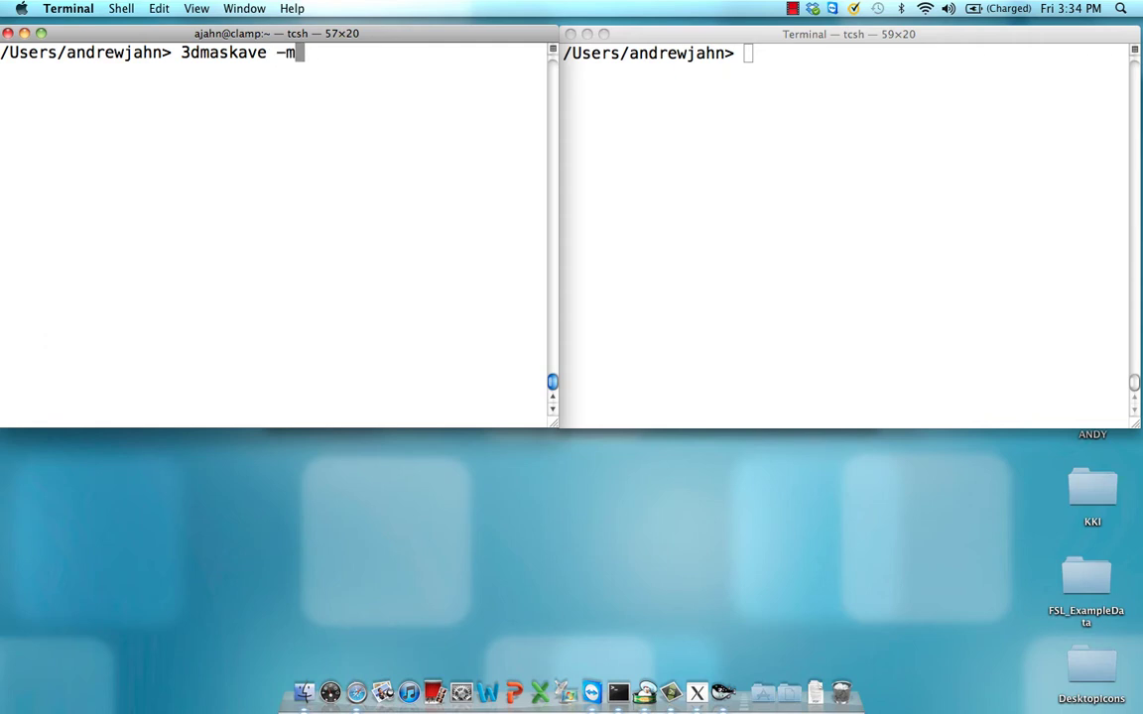
type("ask LeftNacc")
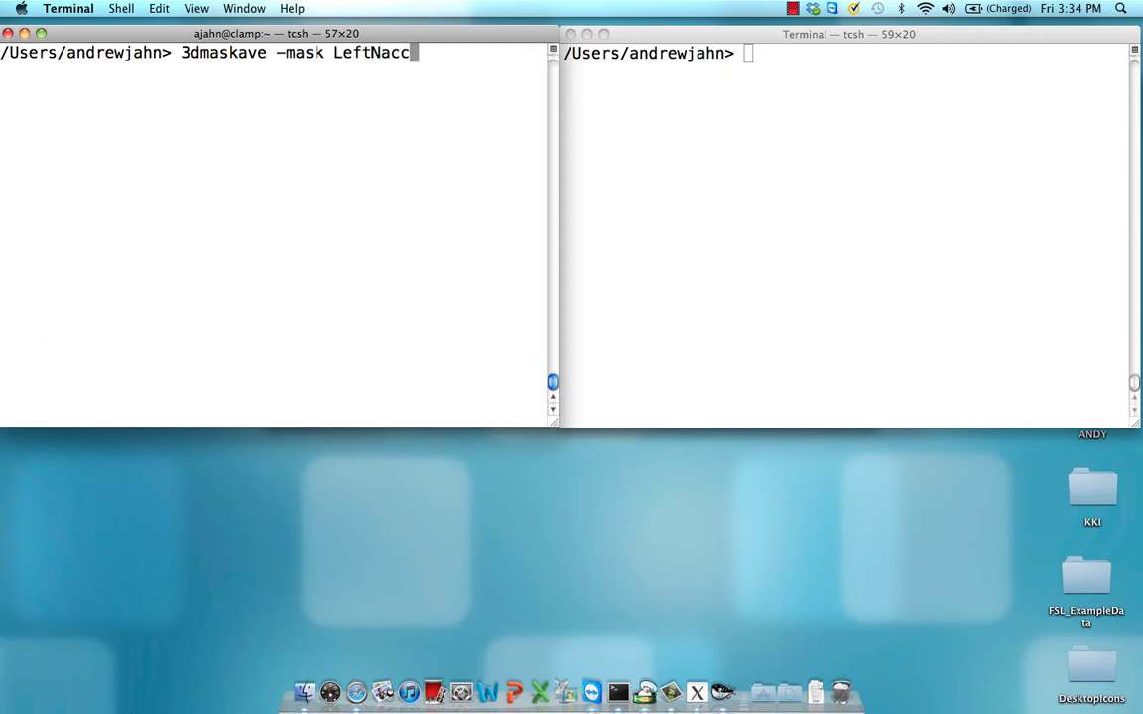
type("Mask+tlrc.")
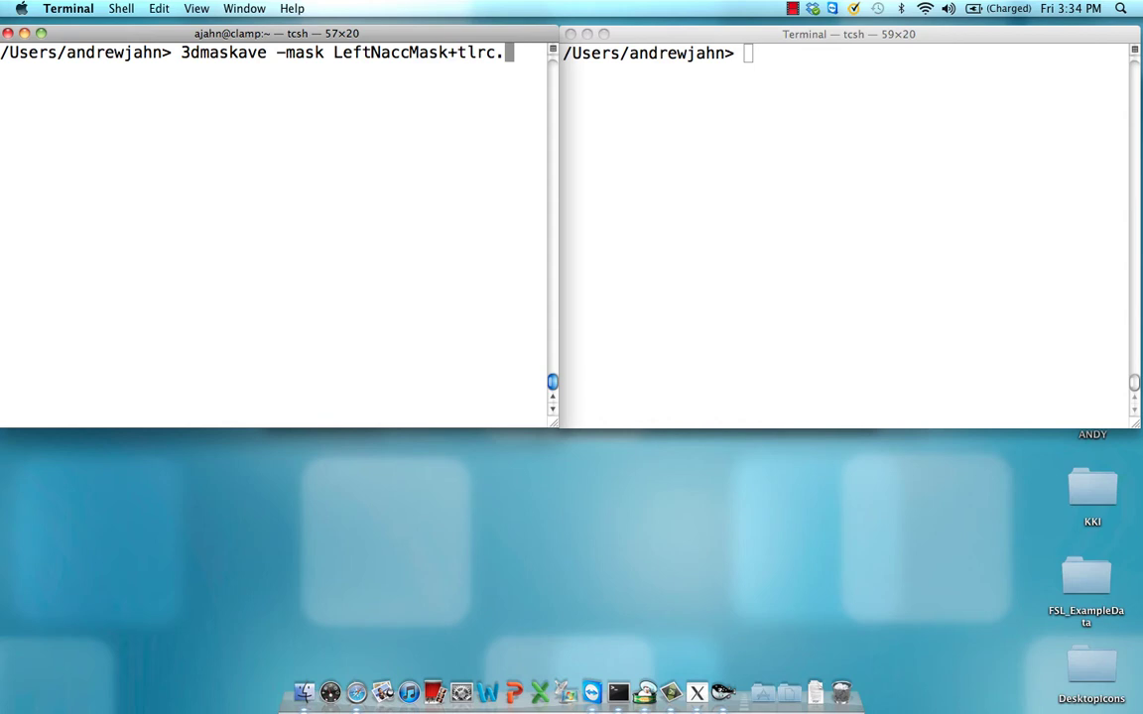
type(" stats")
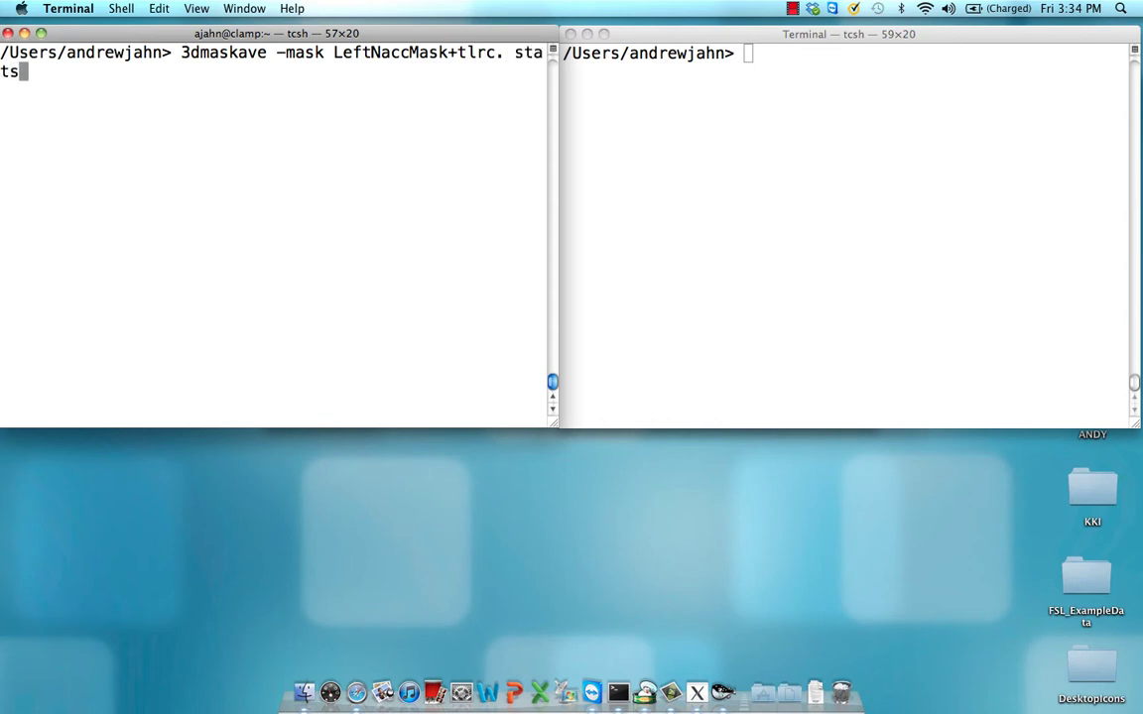
type(".202+")
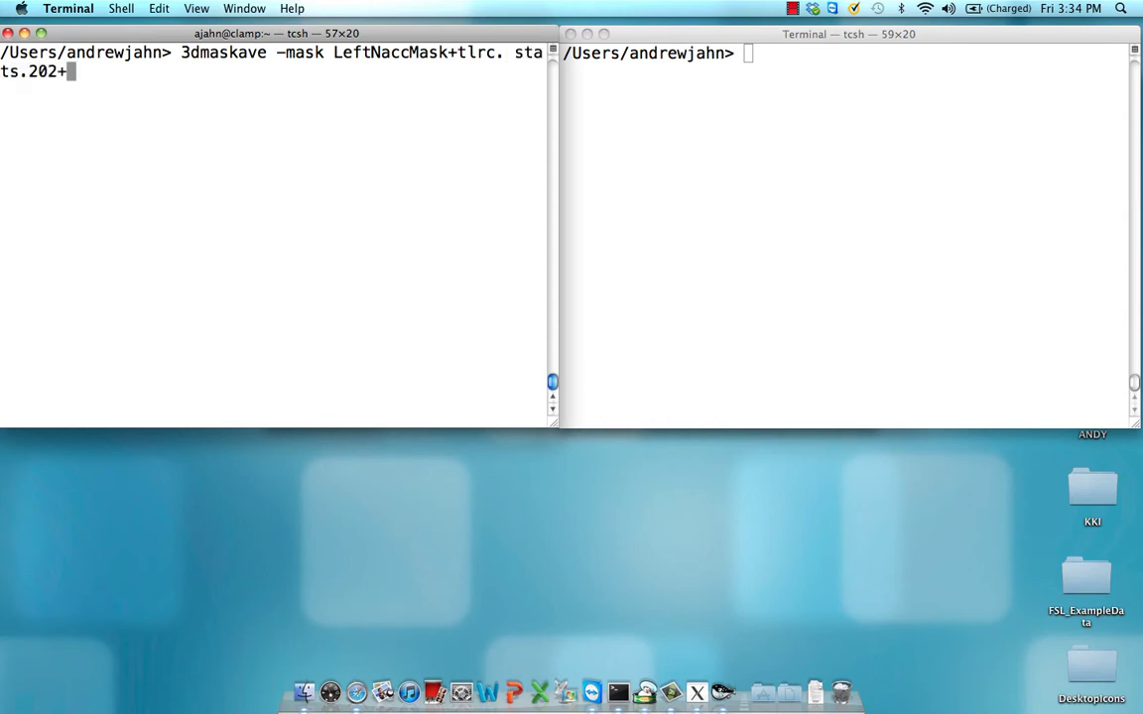
type("tlrc'[1]")
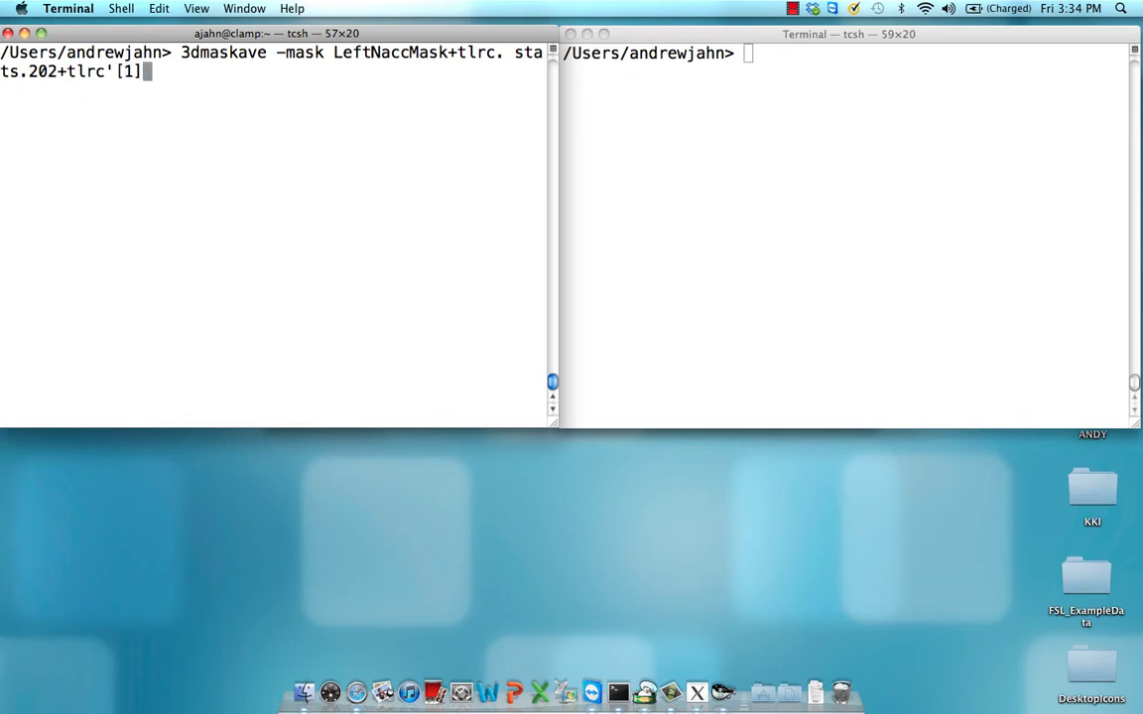
type("'")
key("Return")
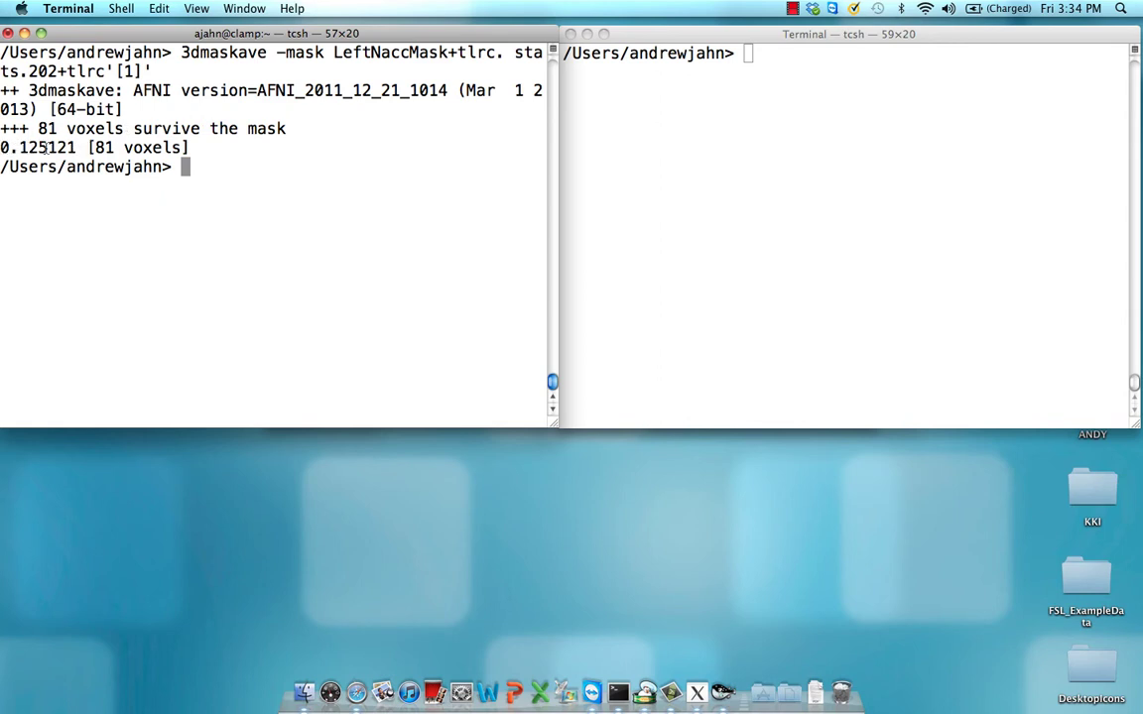
- In the second window, run 3dmaskdump -noijk -xyz with LeftNaccMask on stats.202+tlrc'[1]' into LeftNaccDumpMask.txt
left_click(738, 122)
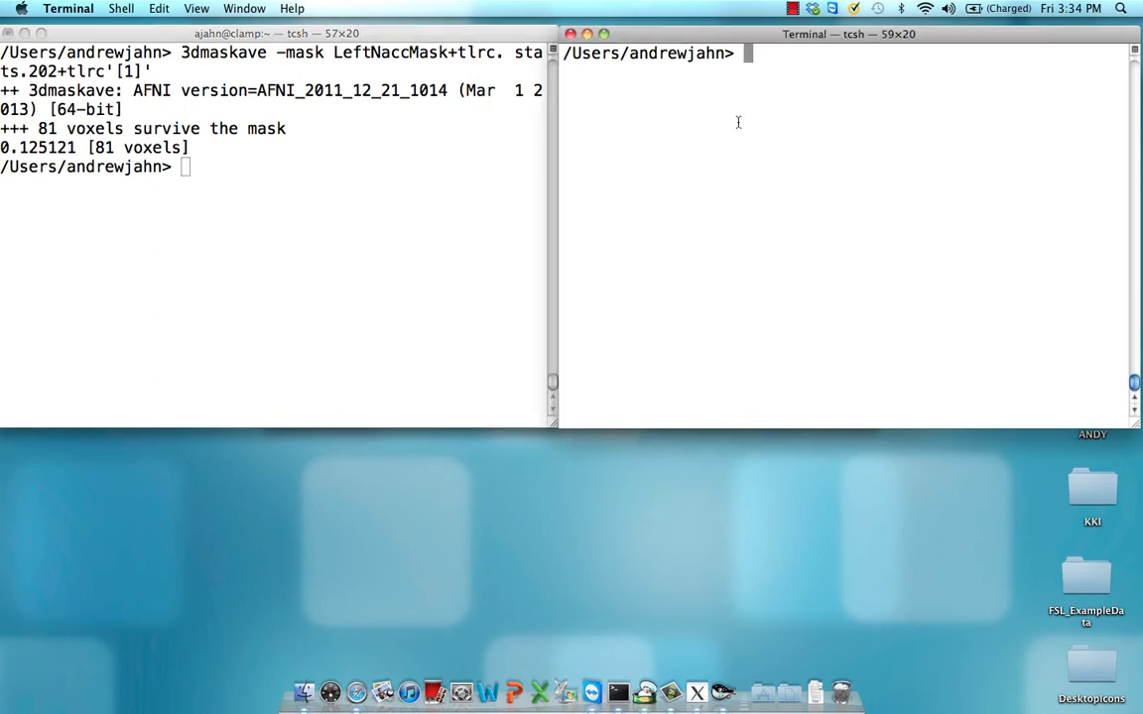
type("3dmaskdump -")
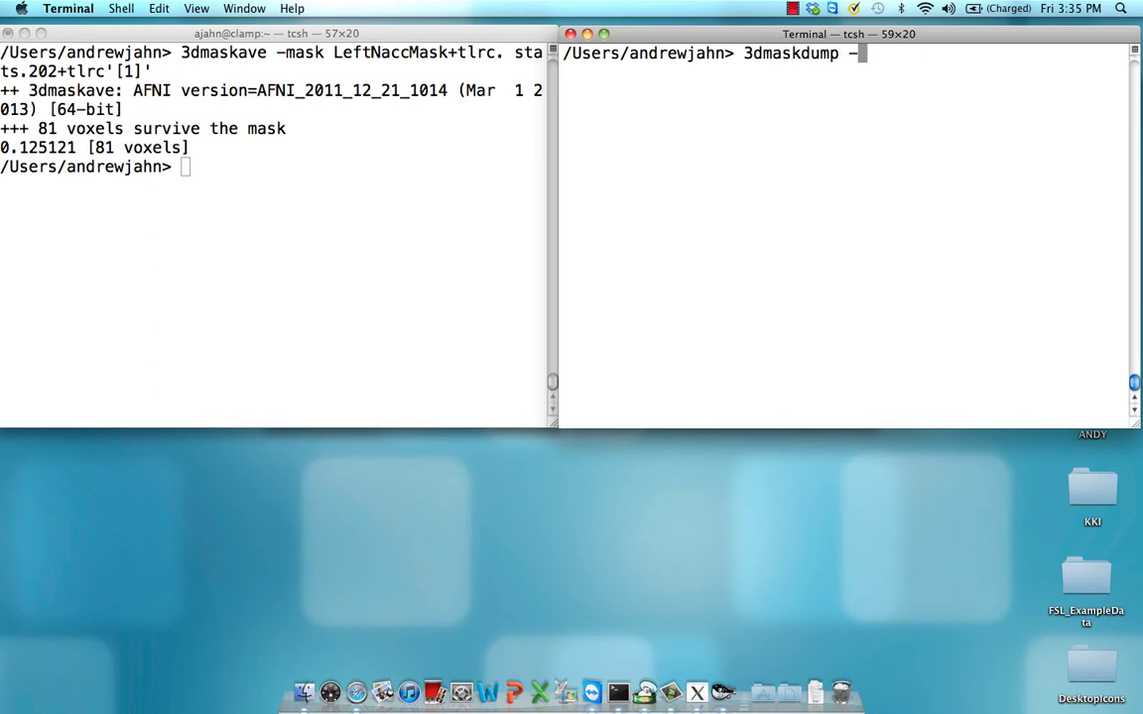
type("o Left")
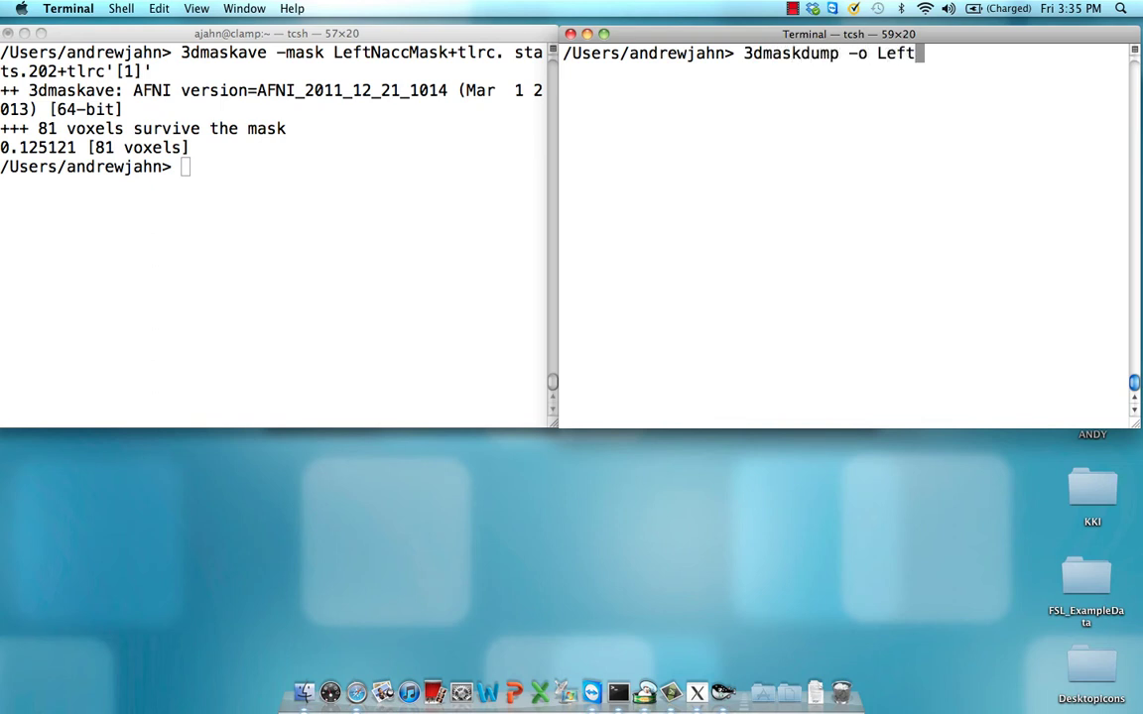
type("NaccDumpM")
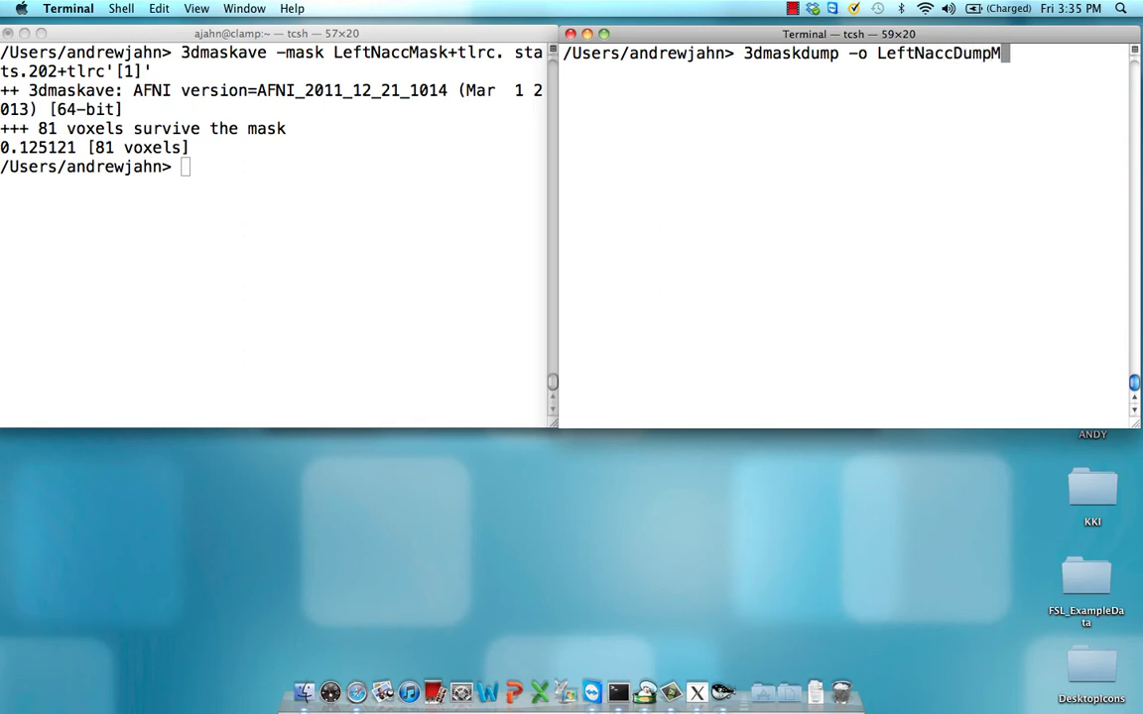
type("ask.txt -")
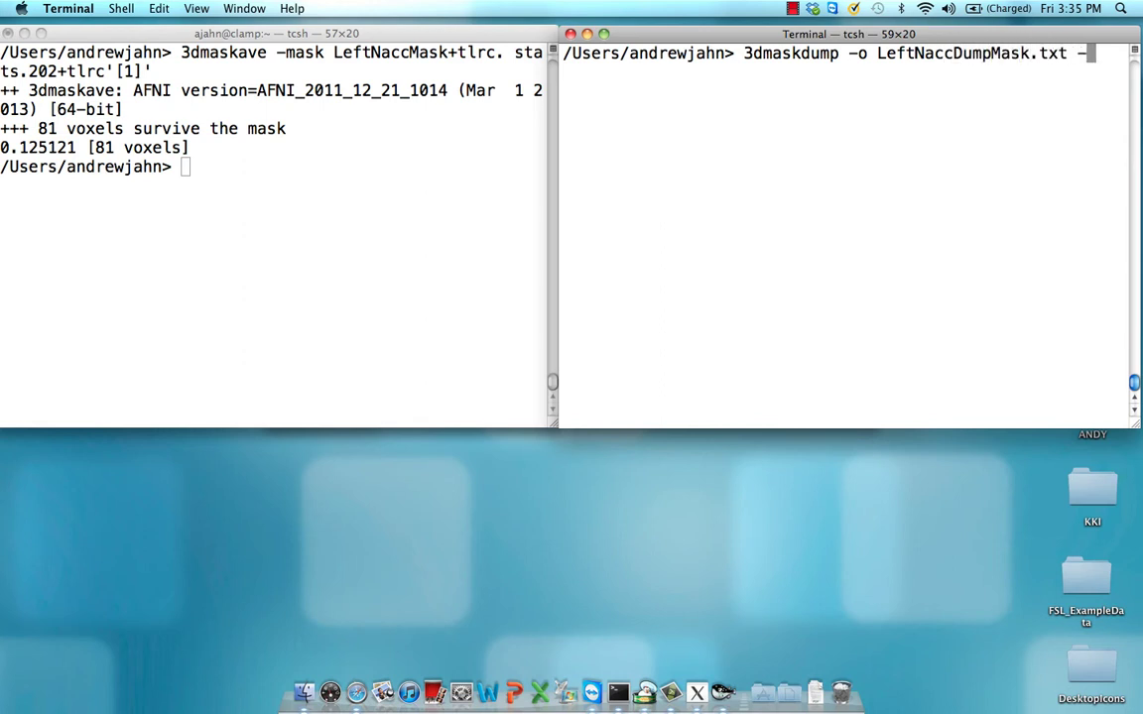
type("noijk")
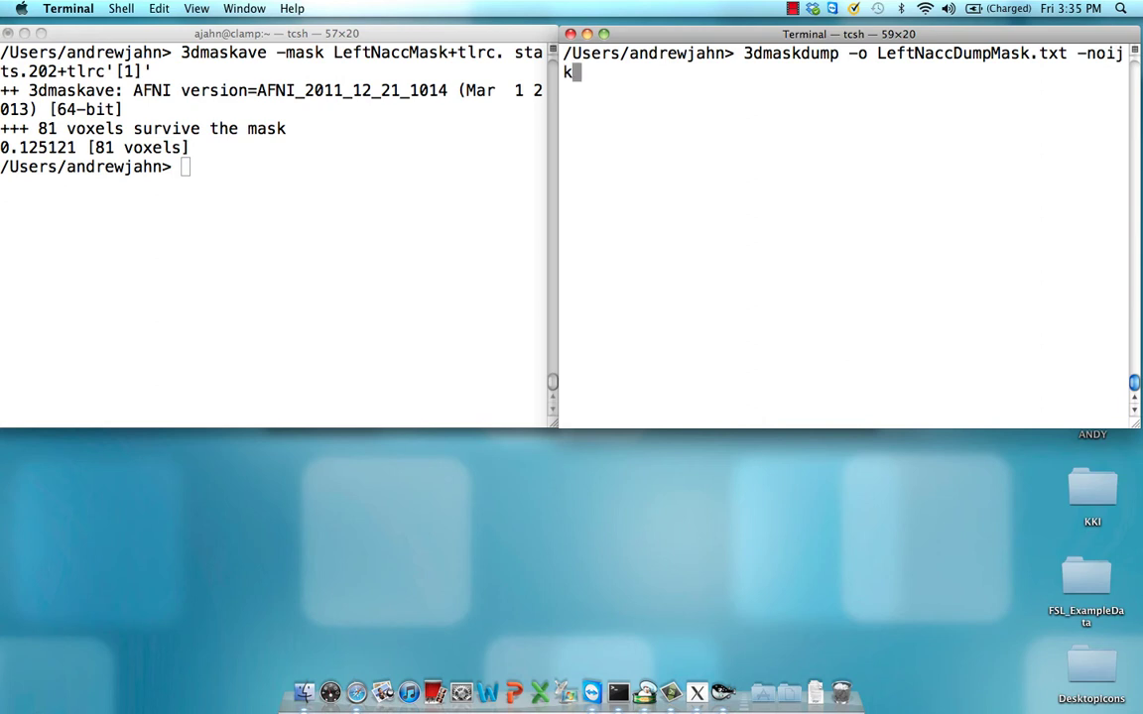
type(" -xyz -mas")
key("BackSpace")
key("BackSpace")
type("mask ")
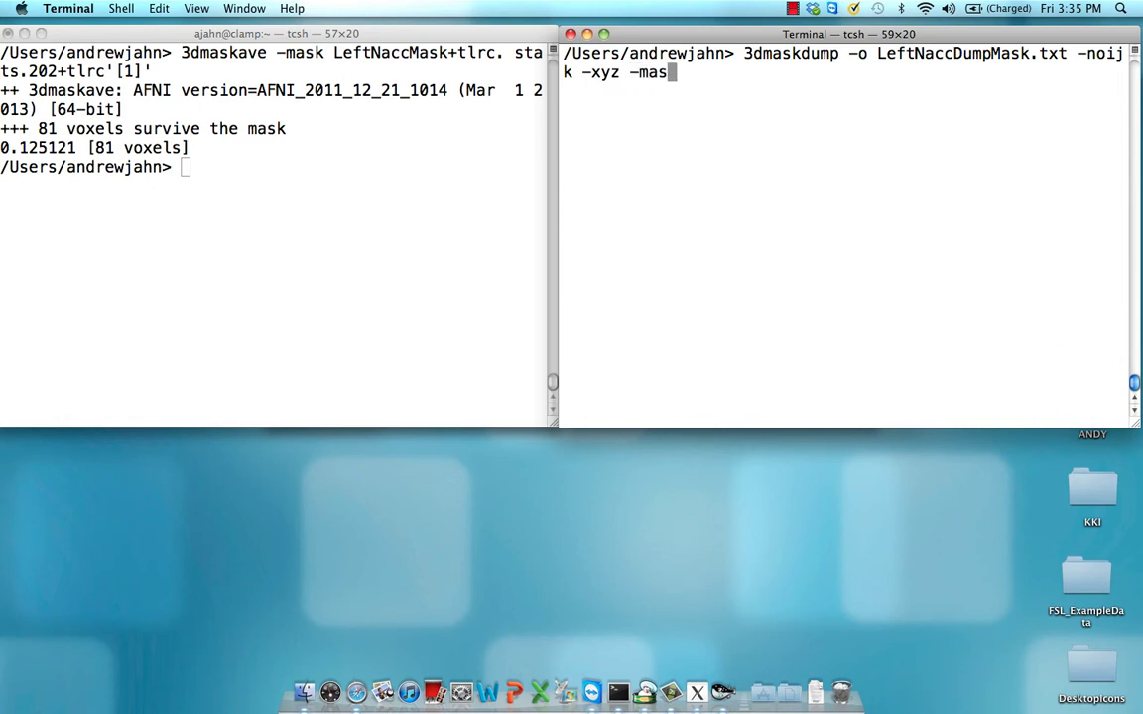
type("LeftNacc")
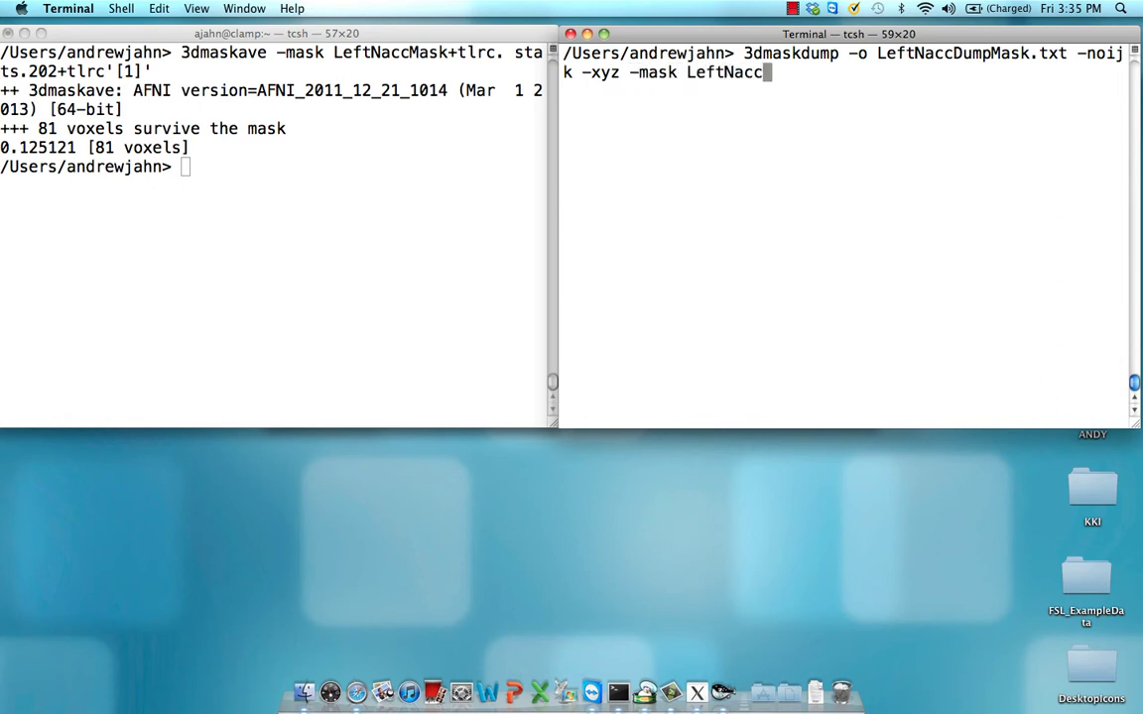
type("Mask+tlrc s")
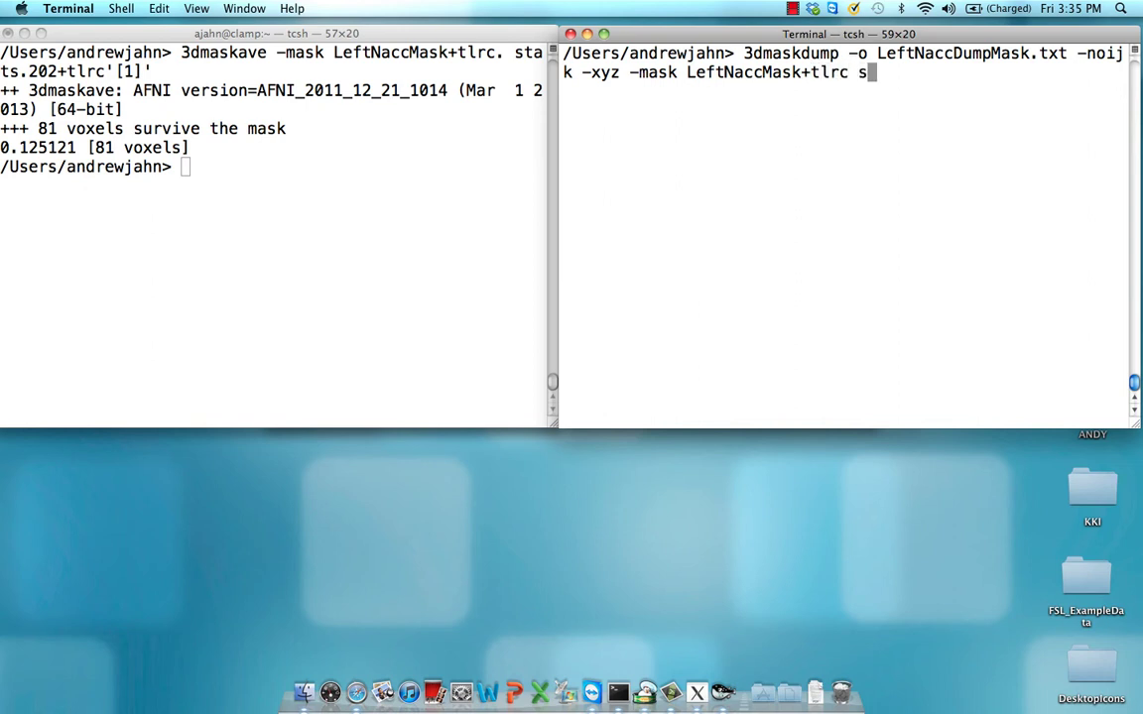
type("tats.202")
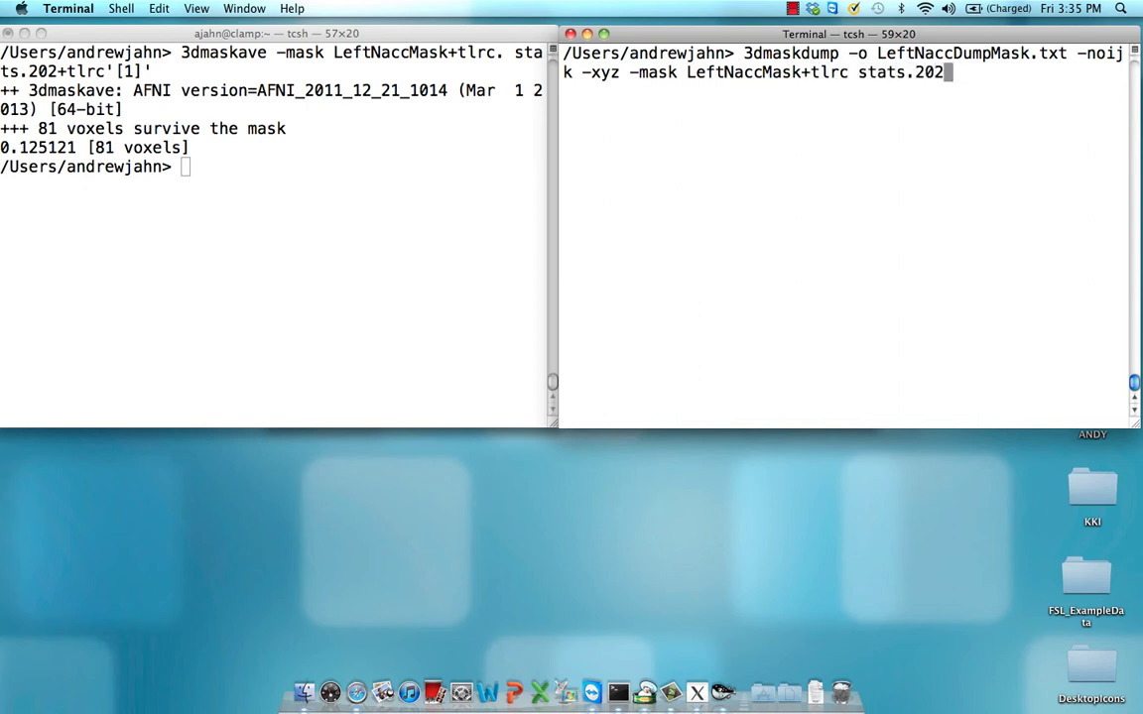
type("+tlrc'[1]'")
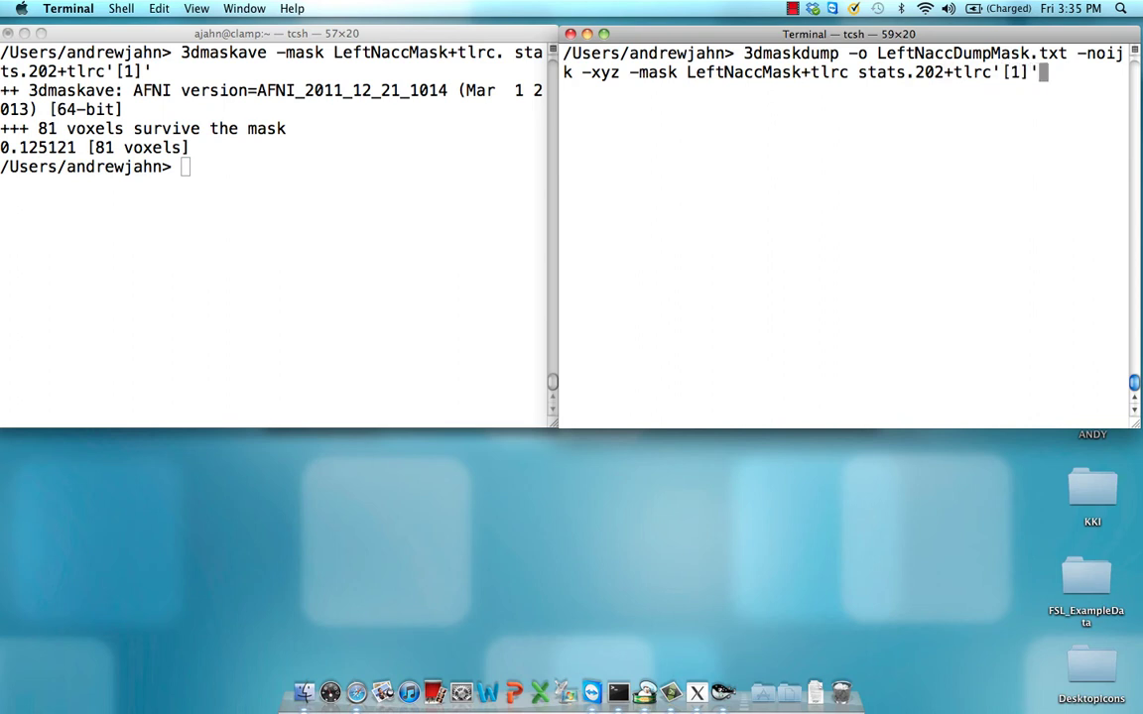
key("Return")
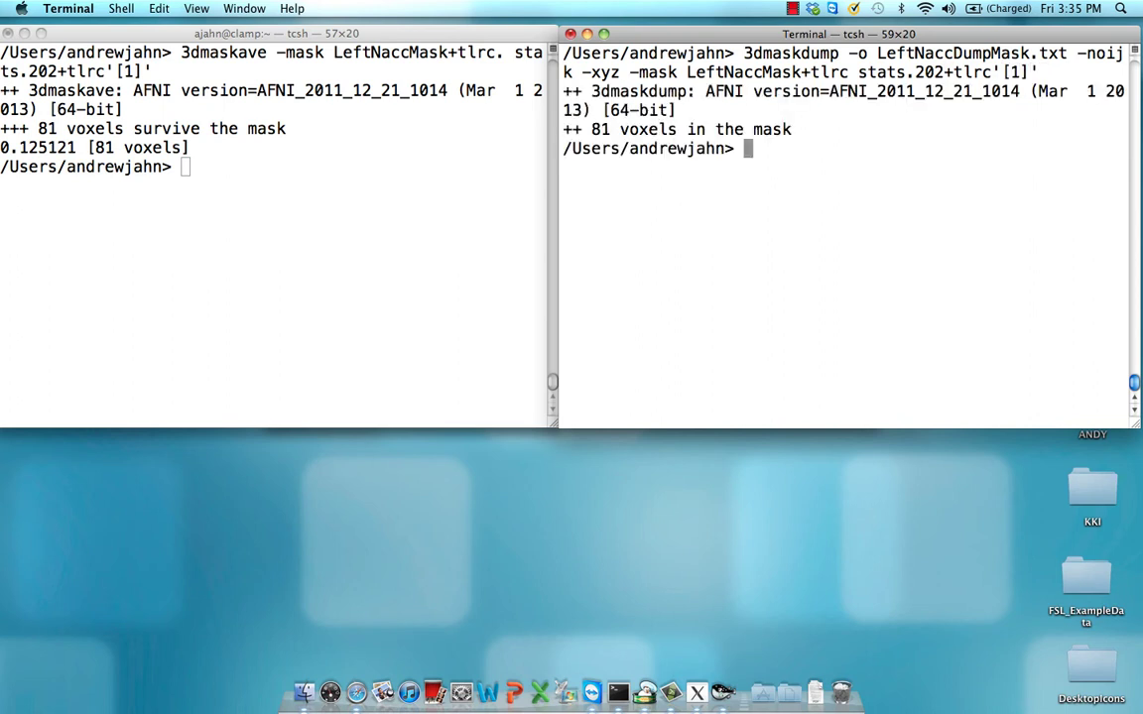
type("vi Left")
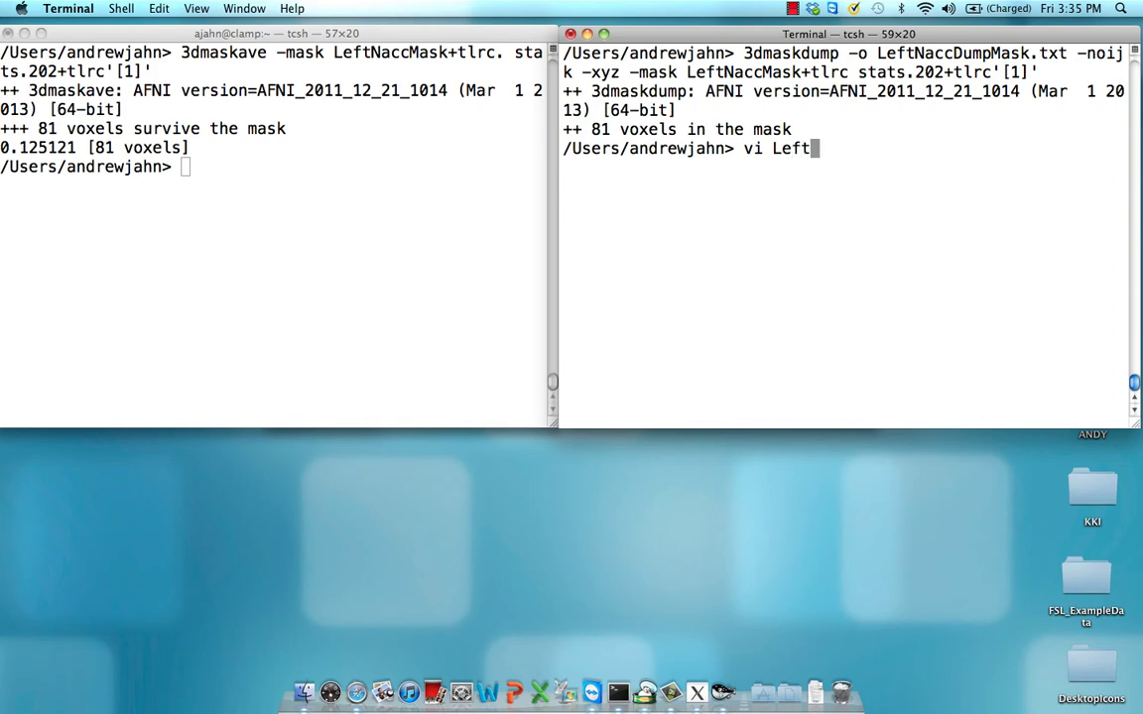
type("NaccDumpM")
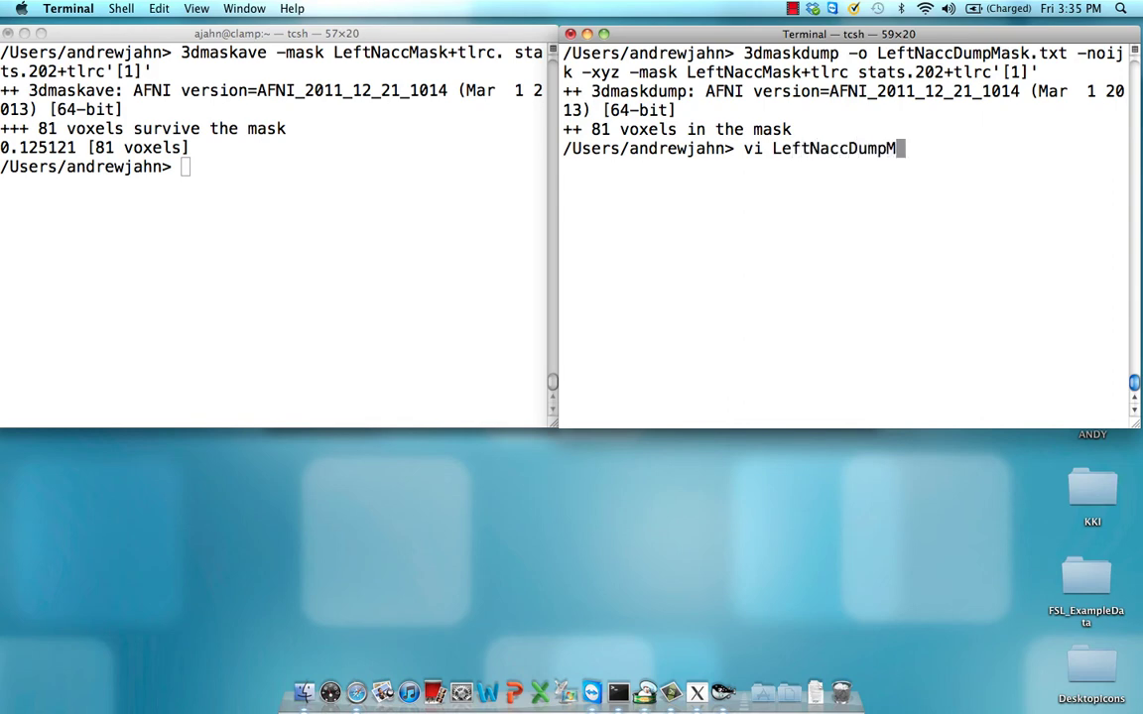
key("Tab")
key("Return")
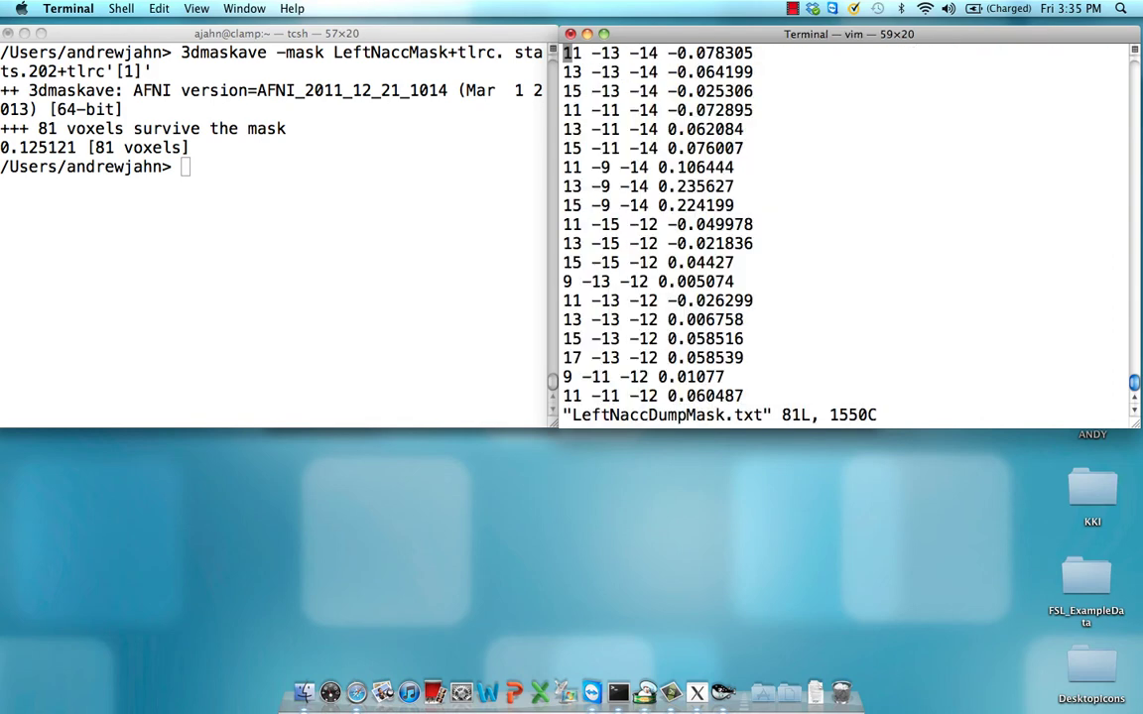
key("j")
key("j")
key("j")
key("k")
key("k")
key("k")
key("l")
key("l")
key("l")
key("l")
key("l")
key("l")
key("l")
key("l")
key("l")
key("h")
key("h")
key("h")
key("h")
key("h")
key("h")
key("h")
key("h")
key("h")
key("l")
key("l")
key("l")
key("l")
key("l")
key("l")
key("l")
key("l")
key("l")
key("l")
key("l")
key("l")
key("l")
key("h")
key("h")
key("j")
key("j")
key("k")
key("k")
type(":q")
key("Return")
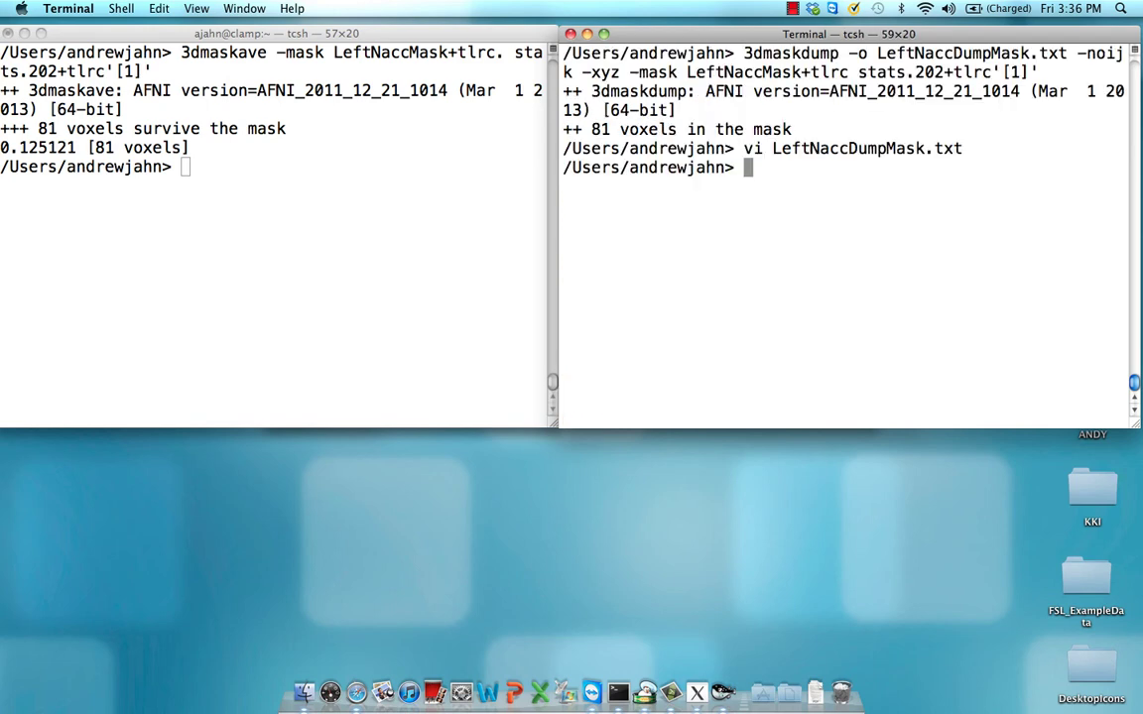
- Average column 4 of LeftNaccDumpMask.txt with awk, printing Average = 0.125121
type("awk '{sum +")
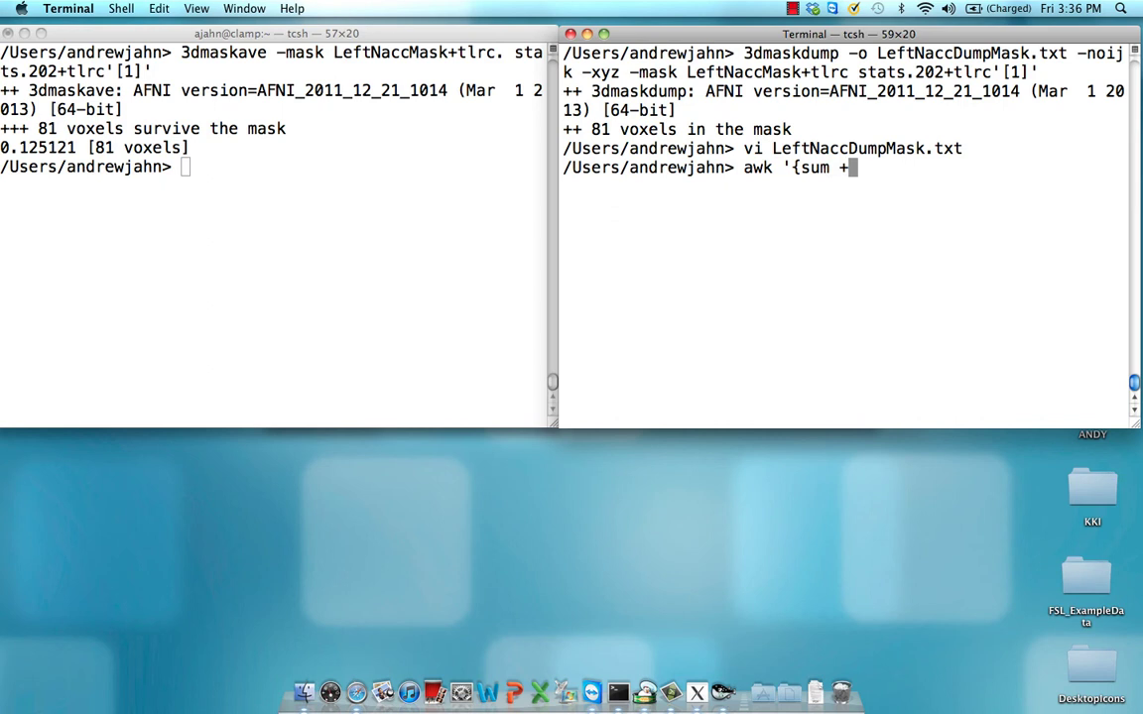
type("= $4} END")
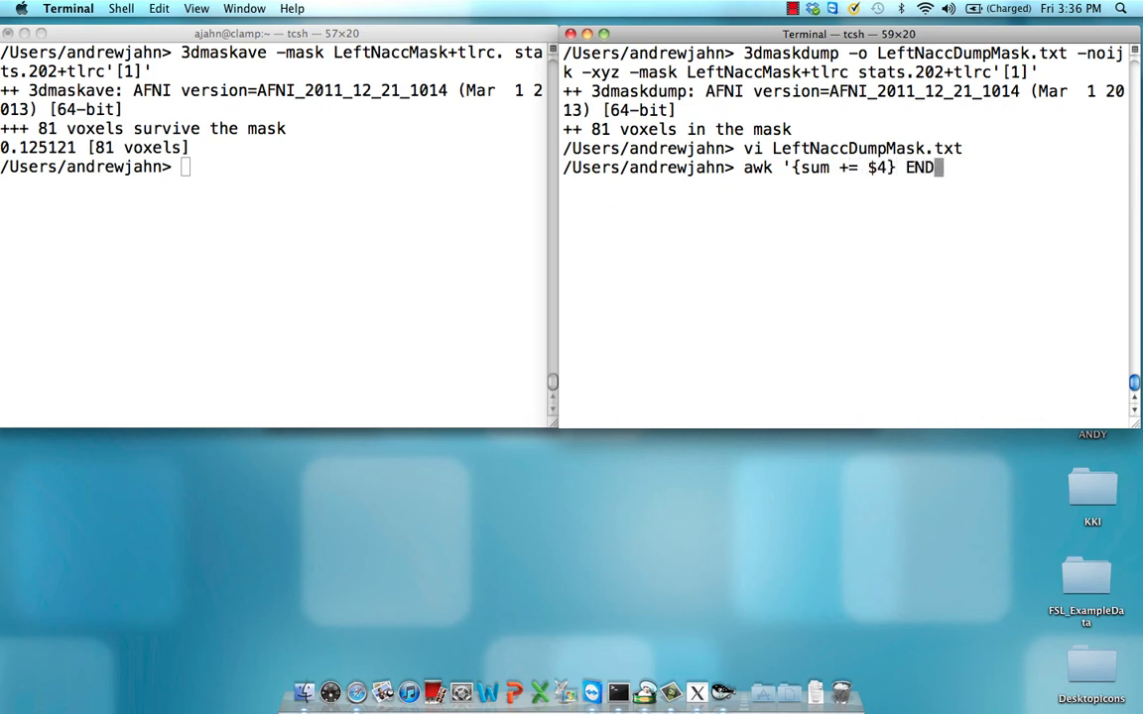
type(" {print ")
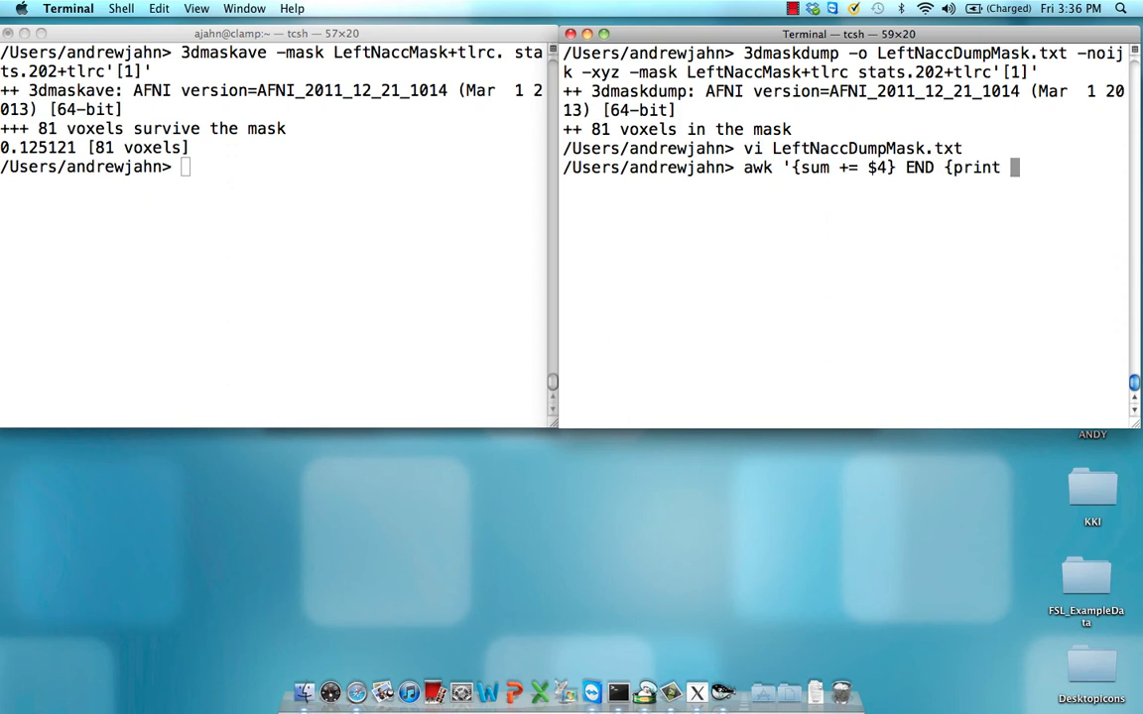
type("\"Average")
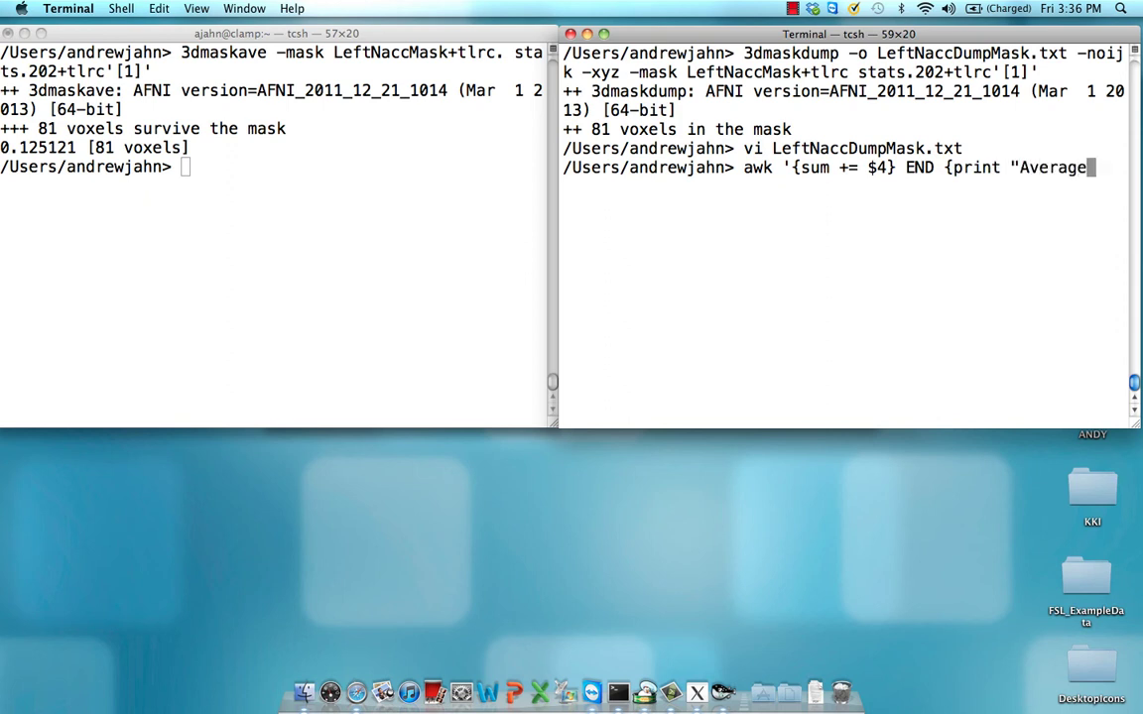
type(" = \", sum/NR")
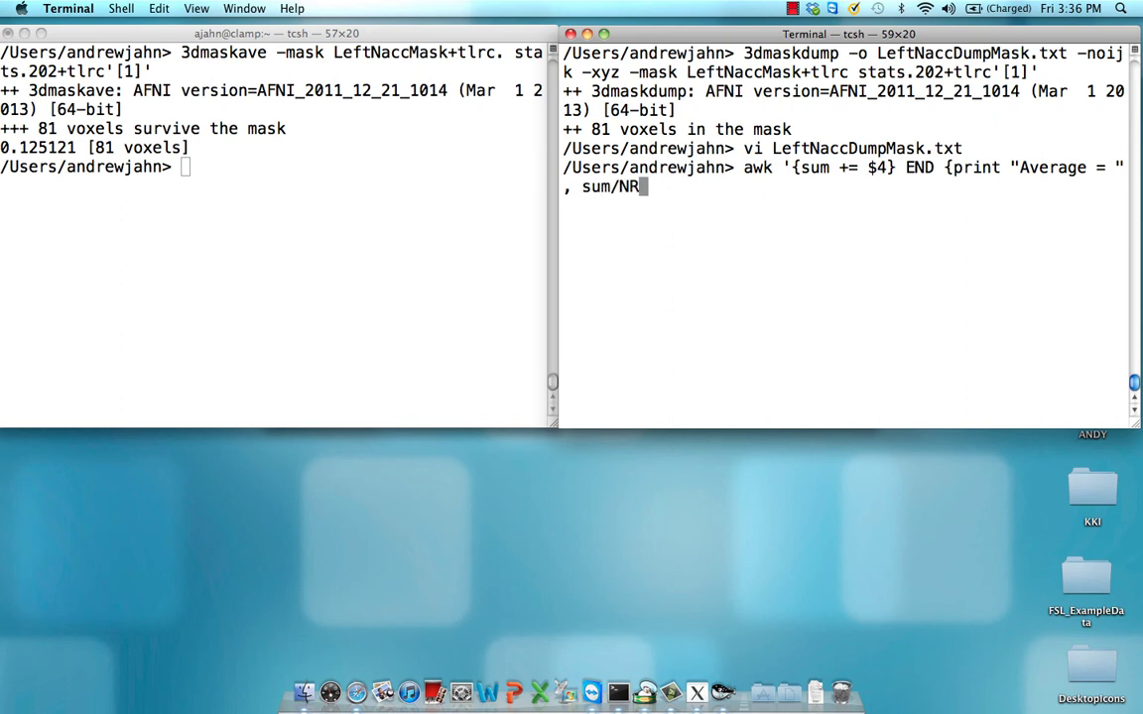
type("}' LeftNaccDump")
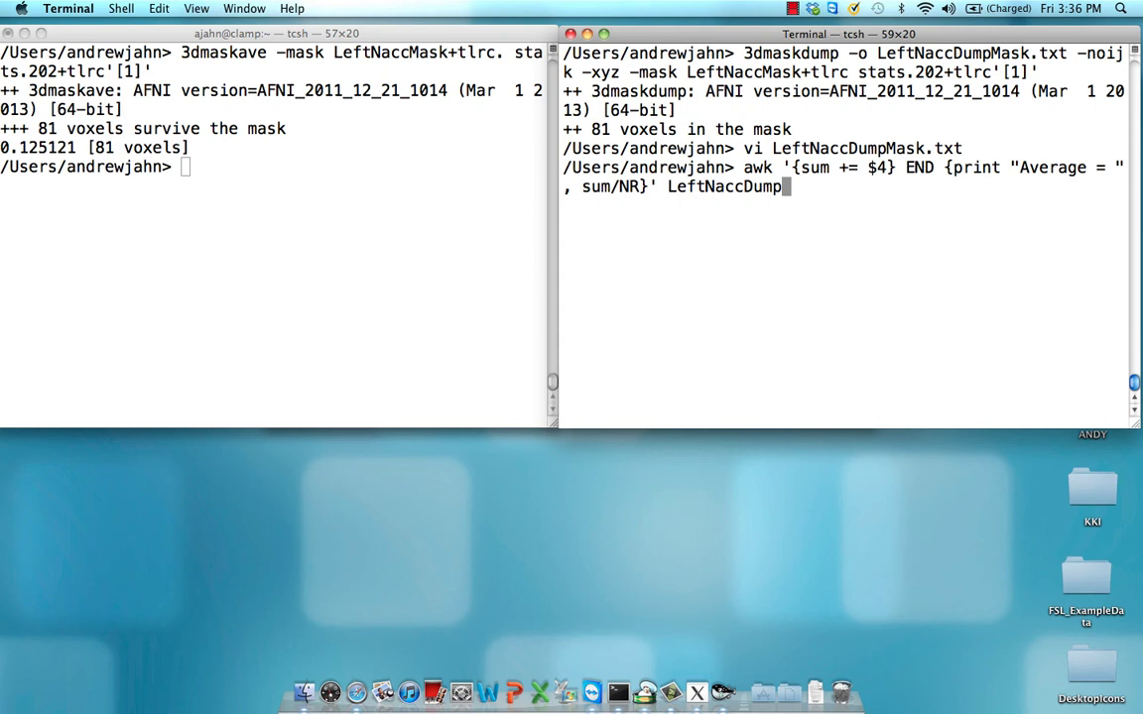
type("Mask.txt")
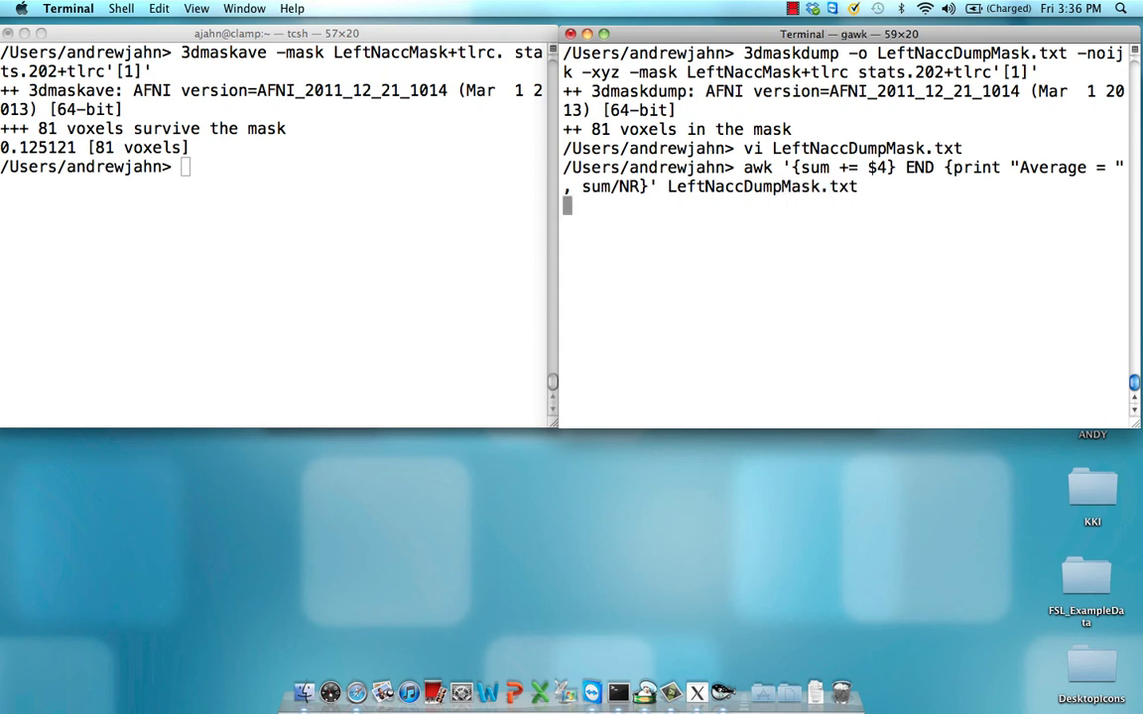
key("Return")
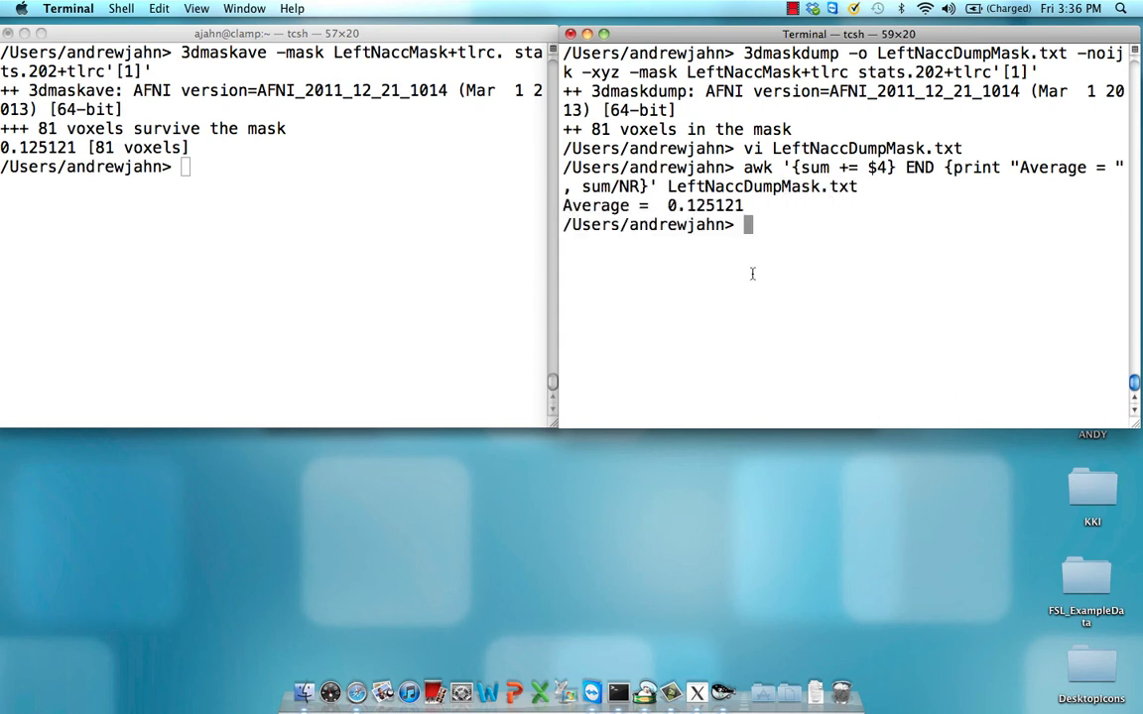